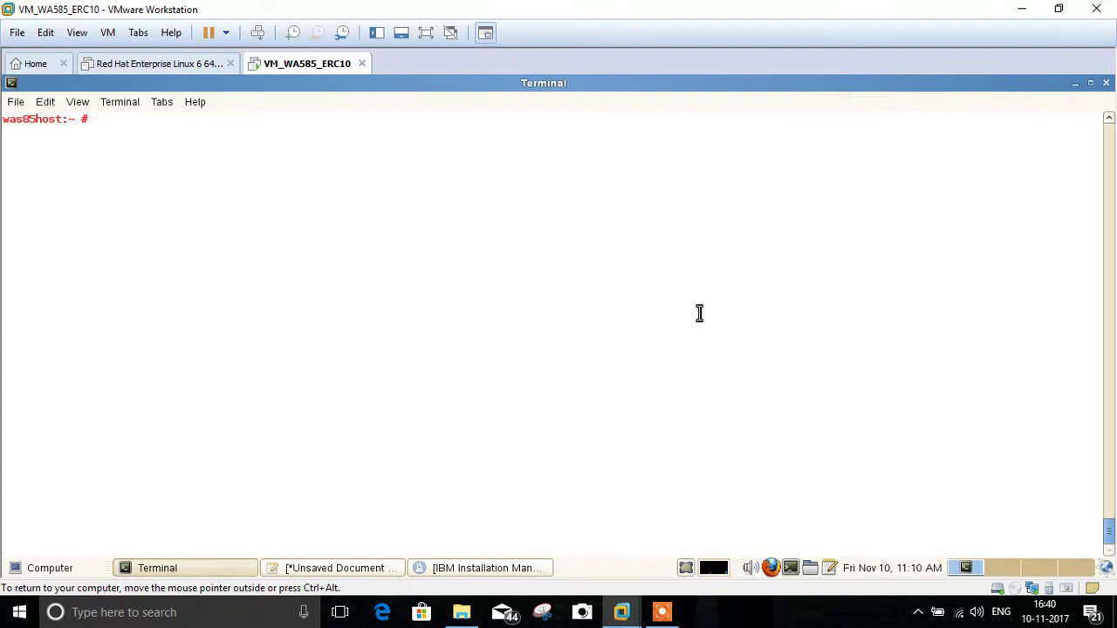
- Print the current working directory in the terminal with pwd
key(Return)
key(Return)
key(Return)
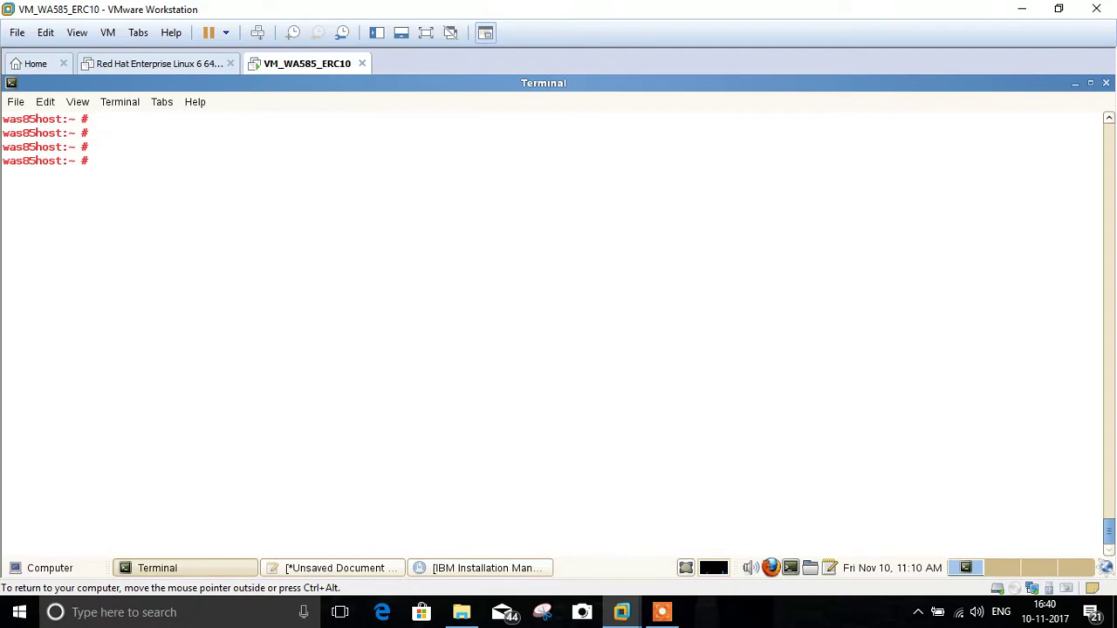
text(pwd)
key(Return)
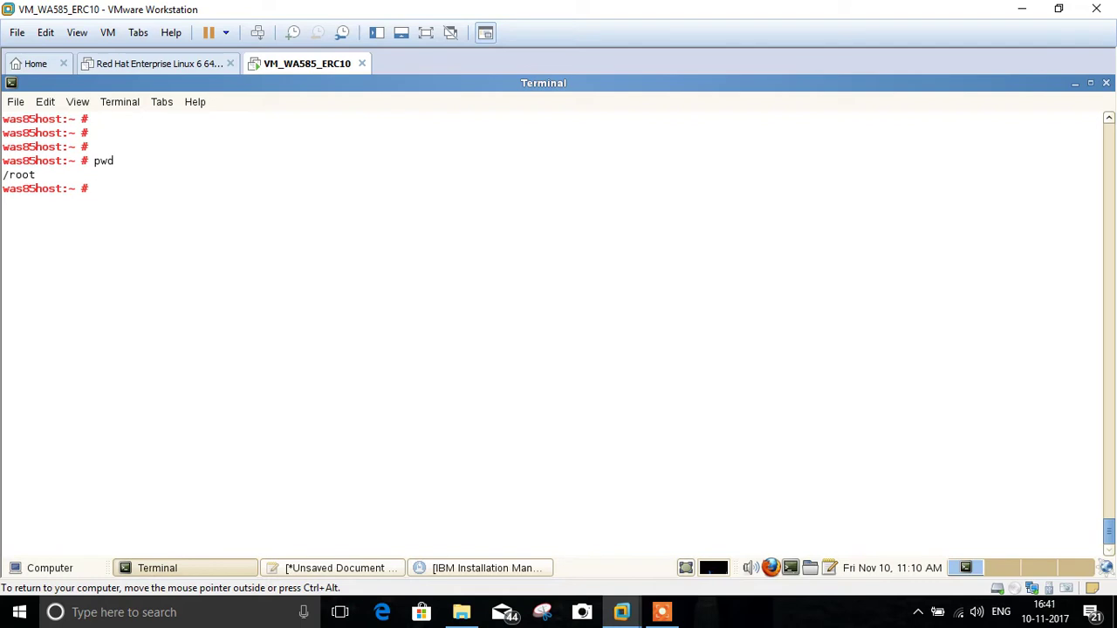
- Change to the /opt directory and list its contents with ls -lrt
text(cd)
text(/opt)
key(Return)
text(cd ls)
key(BackSpace)
key(BackSpace)
key(BackSpace)
key(BackSpace)
key(BackSpace)
key(BackSpace)
text(ls -lrt)
key(Return)
- Change into the IBM directory under /opt and list its contents with ls -lrt
text(cd I)
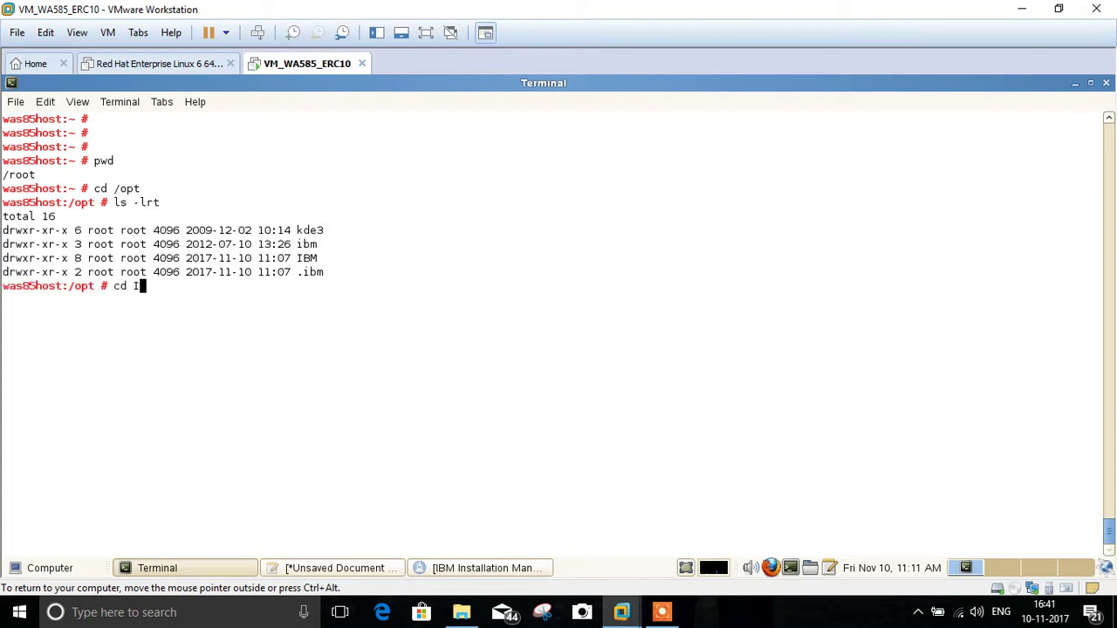
text(MB)
key(Return)
text(cd IMB)
key(BackSpace)
key(BackSpace)
text(BM)
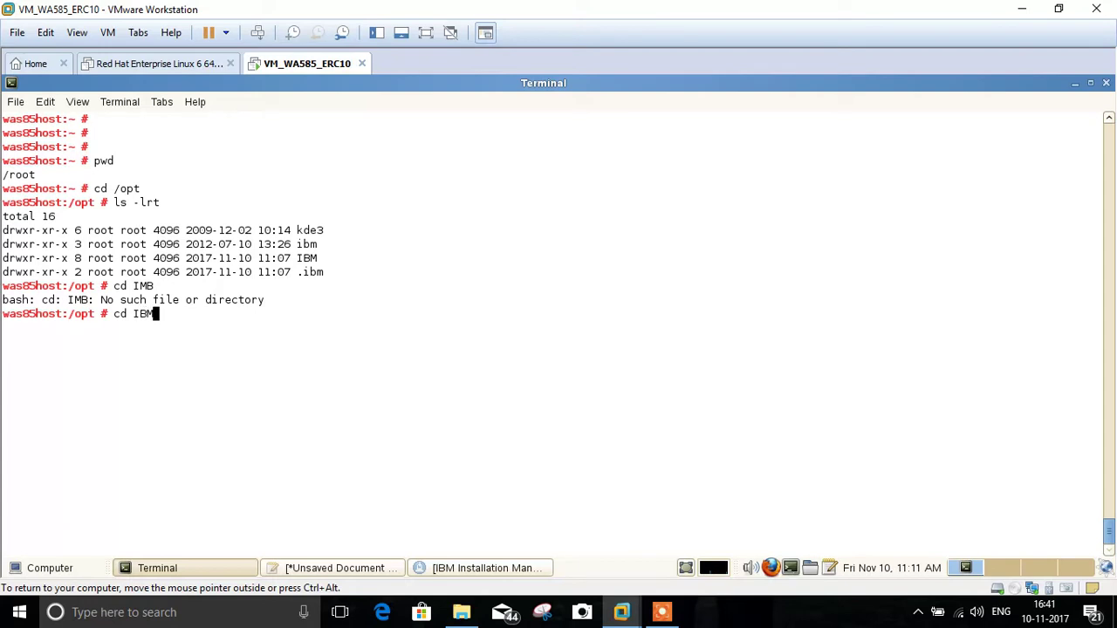
key(Return)
text(ls -lrt)
key(Return)
- Go into the InstallationManager directory using the Install* wildcard and list its contents with ls -lrt
text(cd Install*)
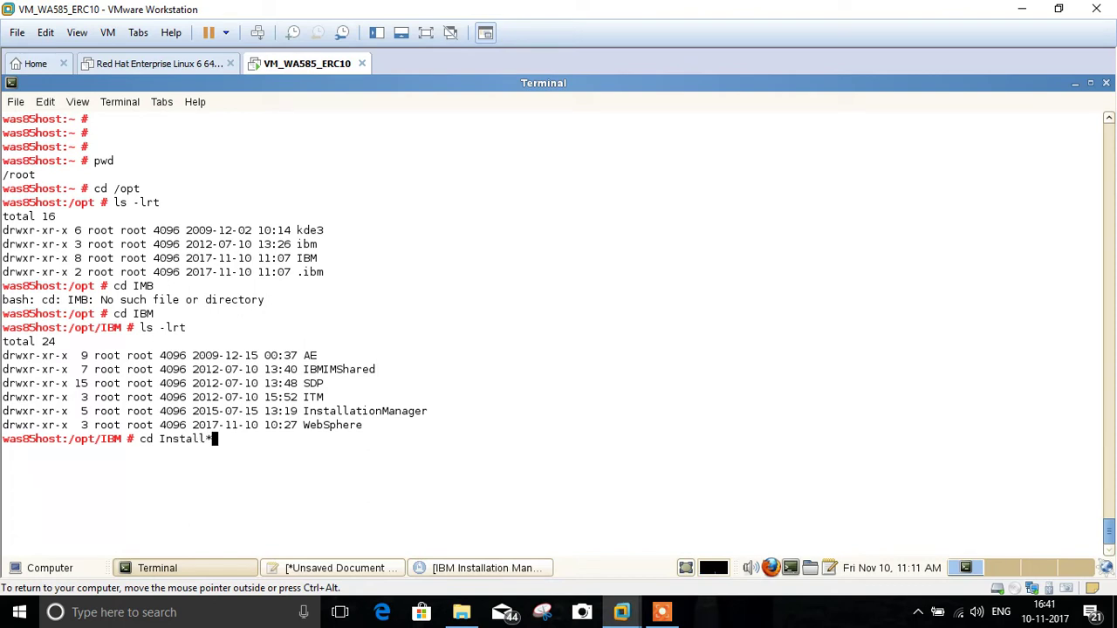
key(Return)
text(ls -lrt)
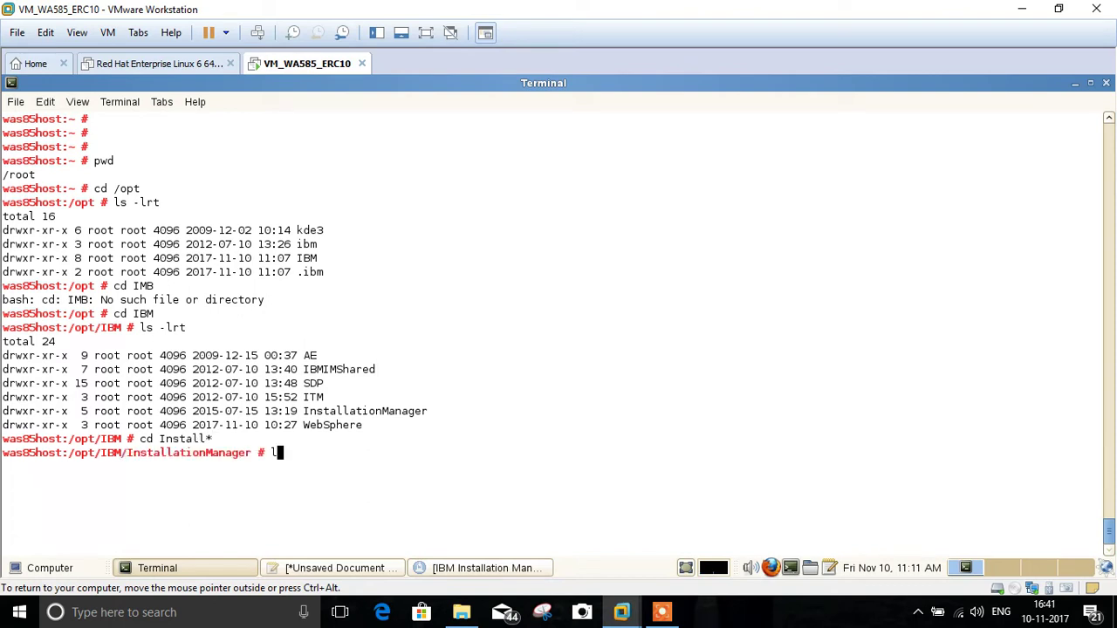
key(Return)
- Change into the eclipse directory of InstallationManager and list its files with ls -lrt
text(cd)
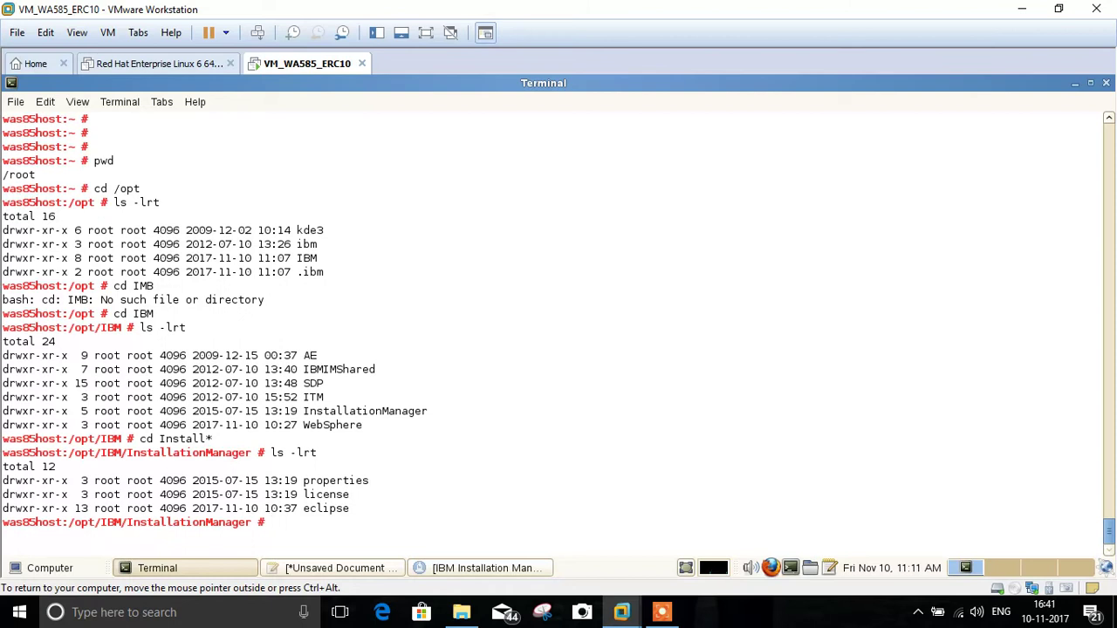
text( eclipse)
key(Return)
text(ls )
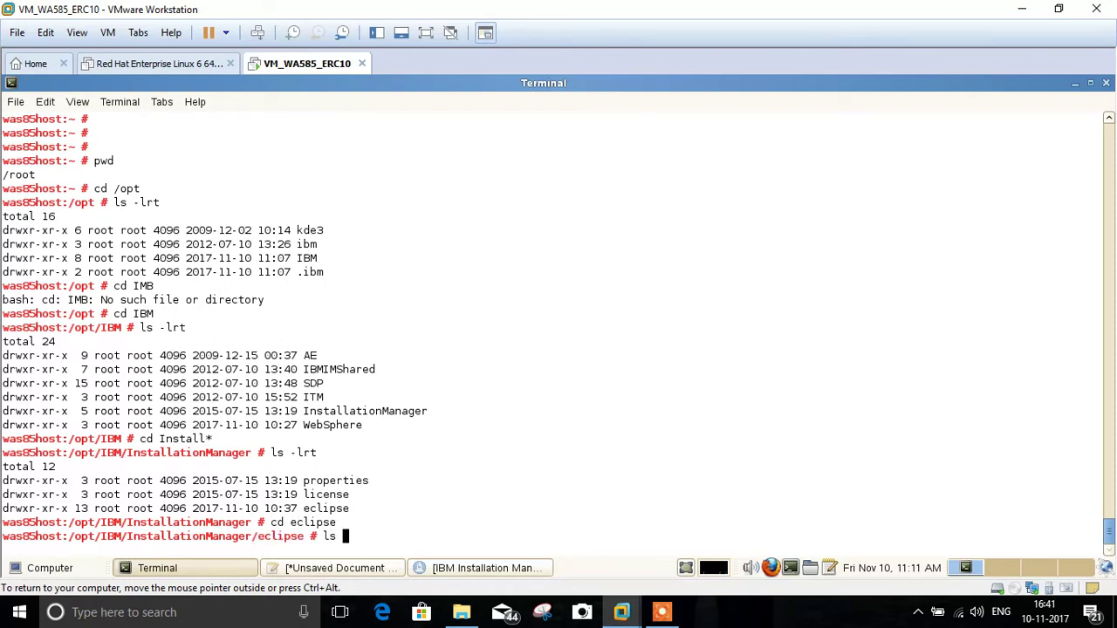
text(-lrt)
key(Return)
key(Return)
key(Return)
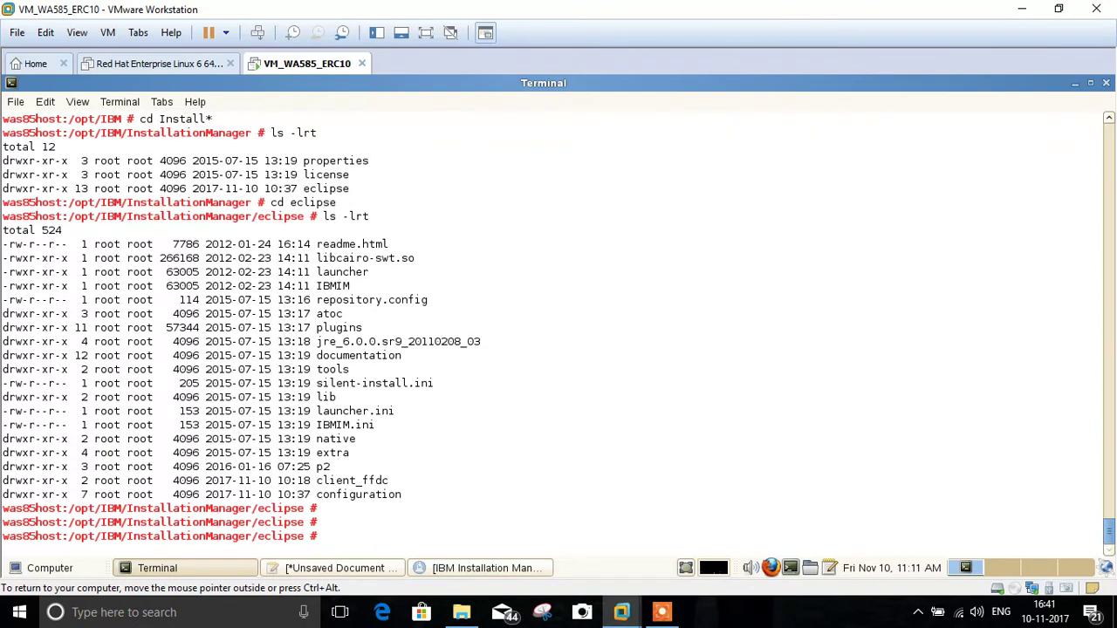
- Launch ./IBMIM as a background process and bring the IBM Installation Manager window to the front
text(./IBMIM %)
key(BackSpace)
text(&)
key(Return)
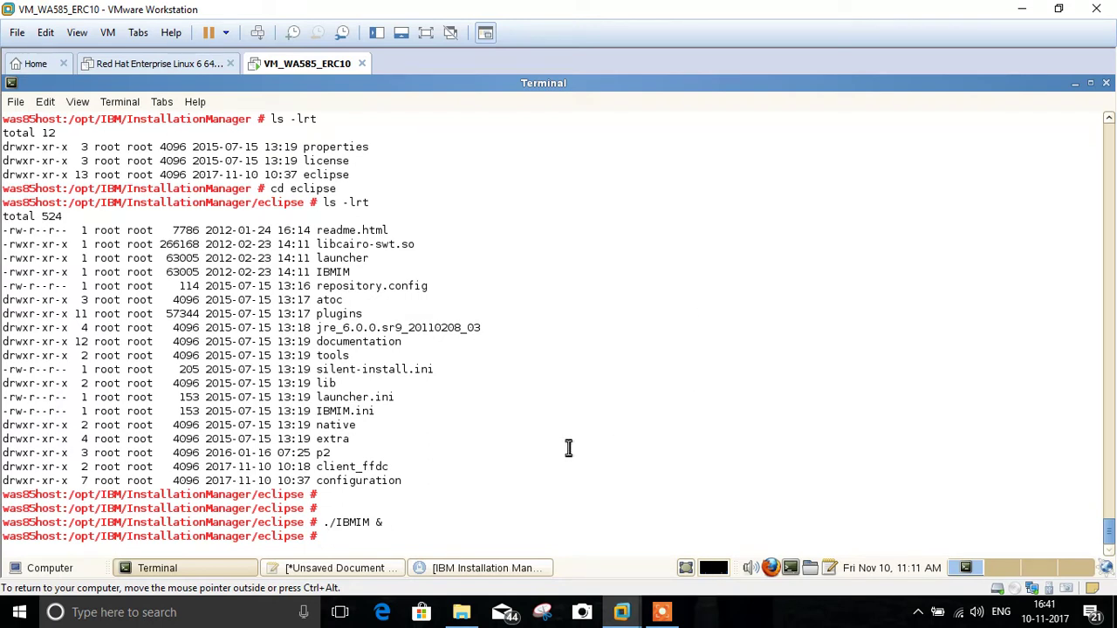
click(485, 572)
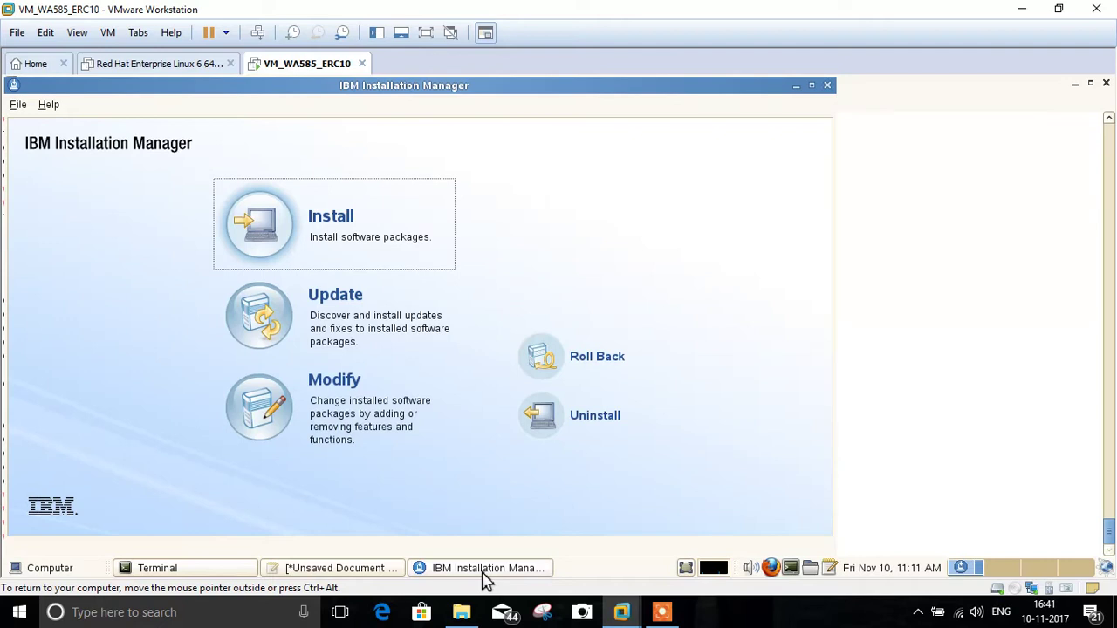
click(540, 96)
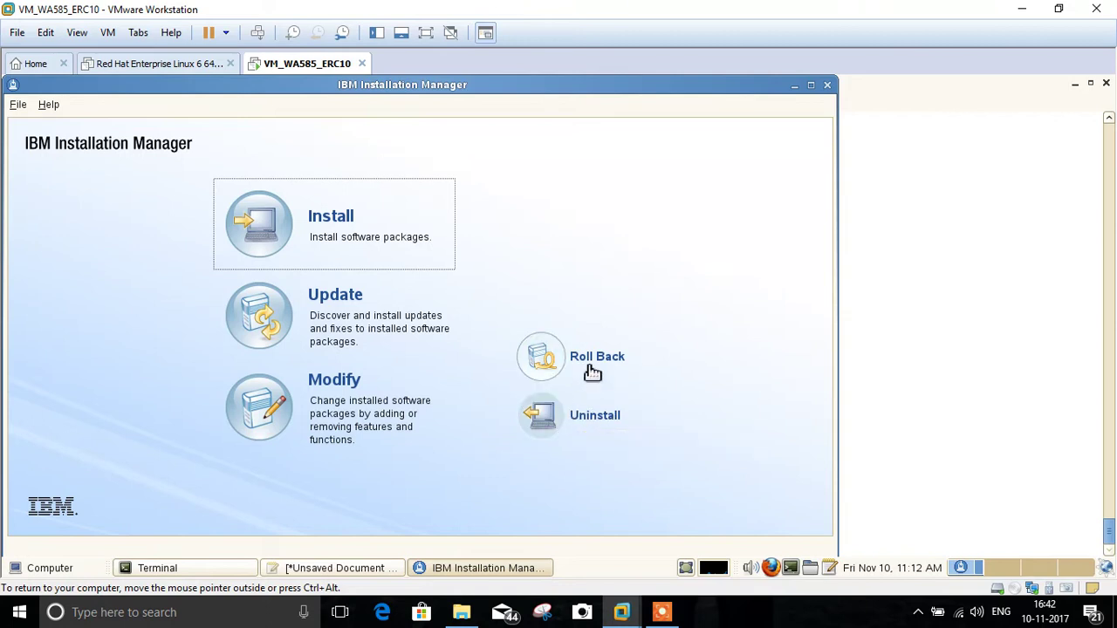
- Start a package installation and select IBM WebSphere Application Server Network Deployment Version 8.5.0.0
click(323, 225)
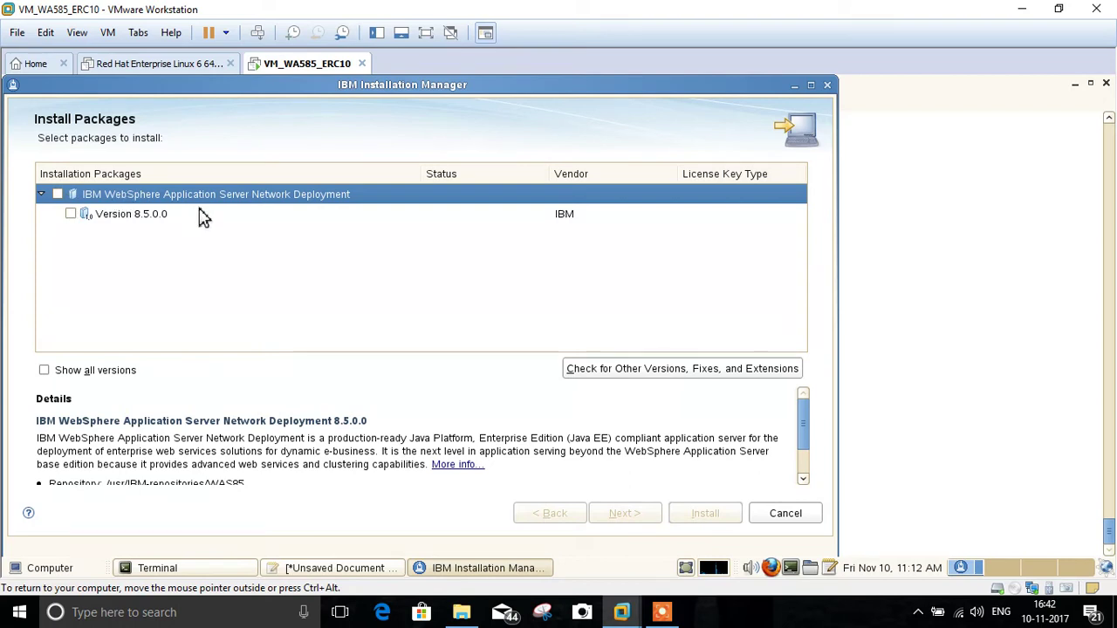
click(73, 216)
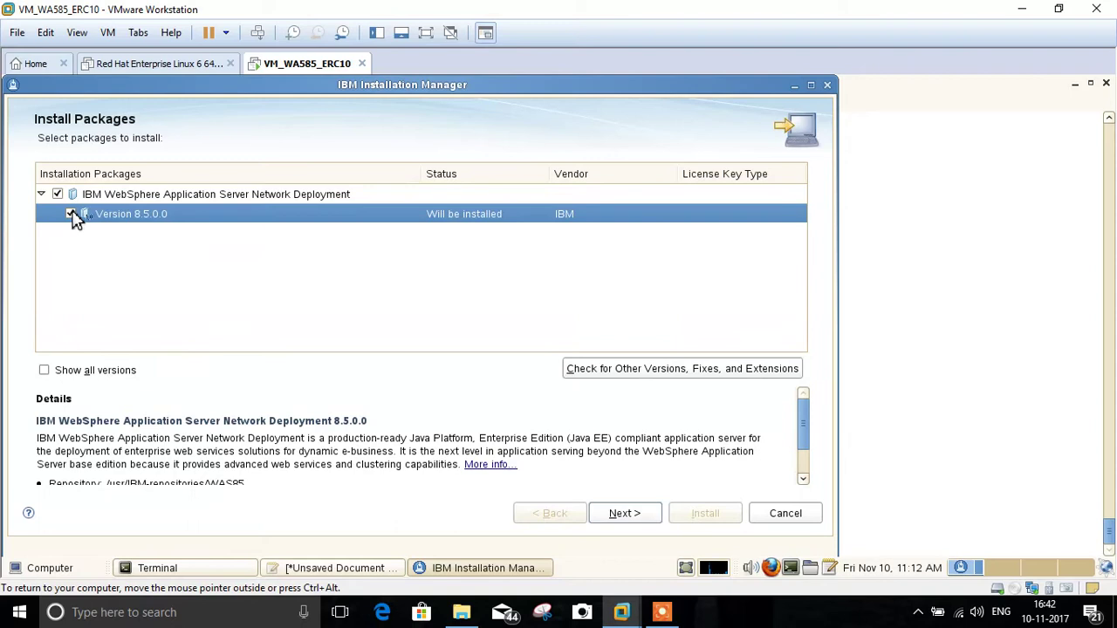
click(625, 515)
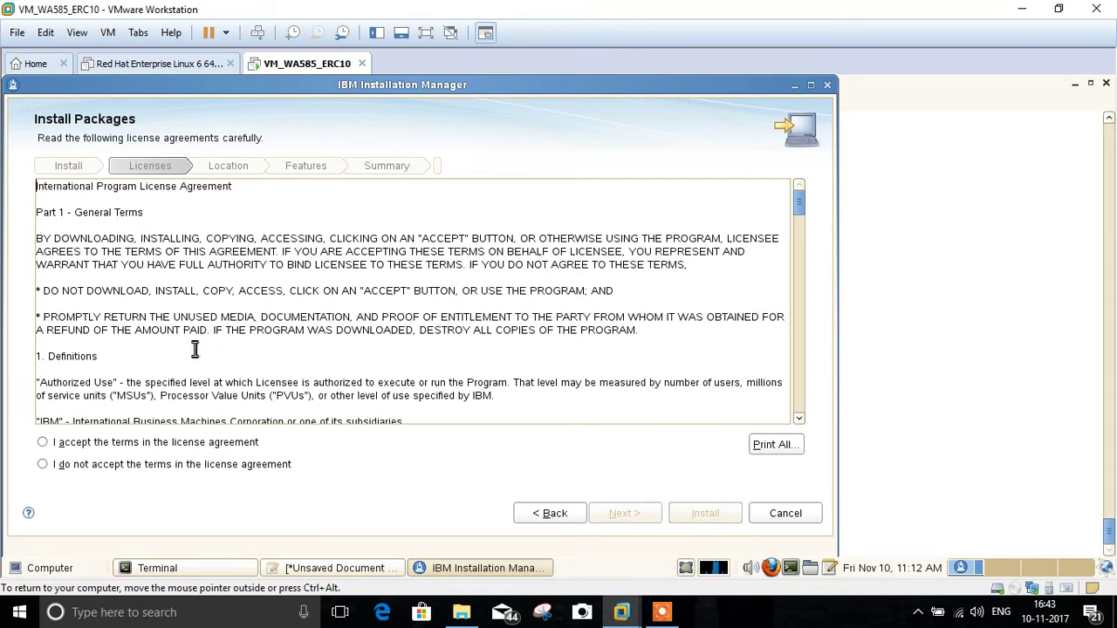
- Accept the license agreement terms and keep /opt/IBM/IMShared as the shared resources directory
click(48, 444)
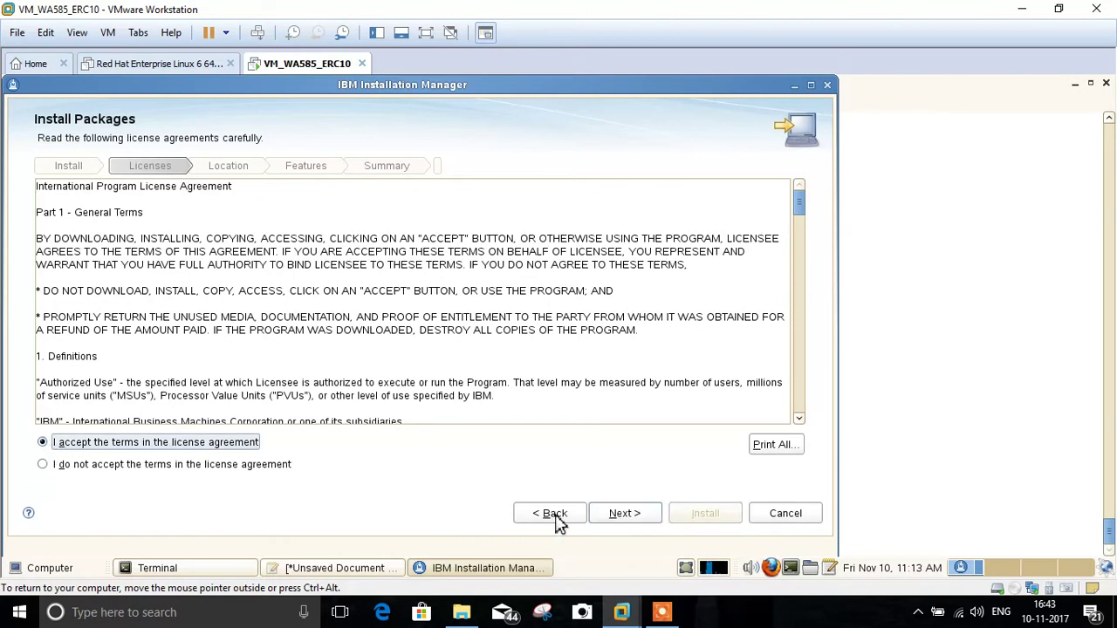
click(638, 517)
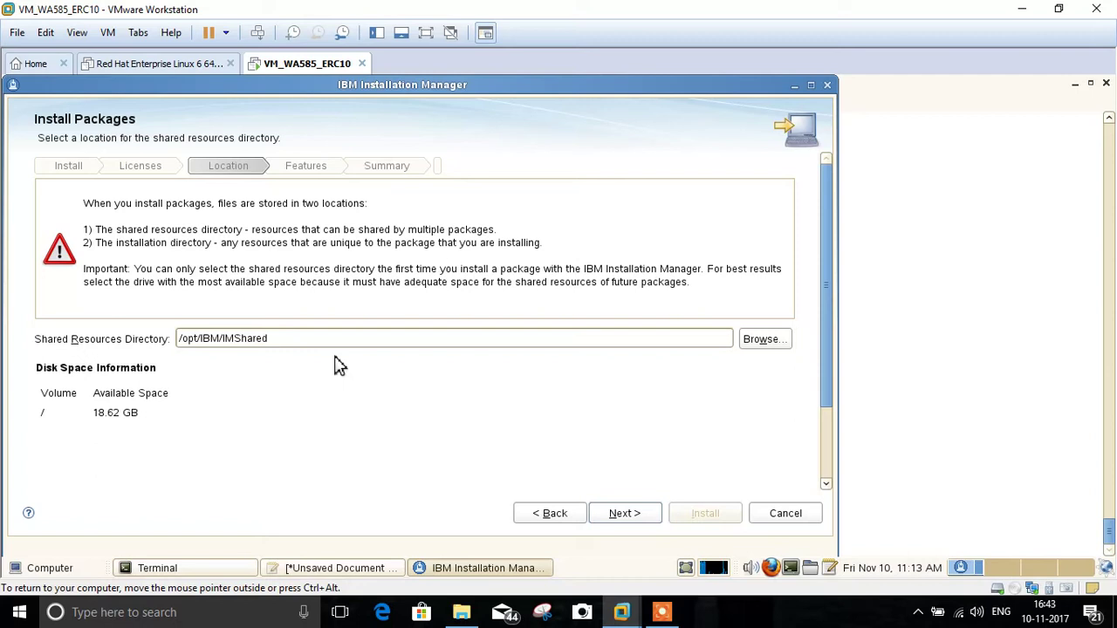
click(282, 340)
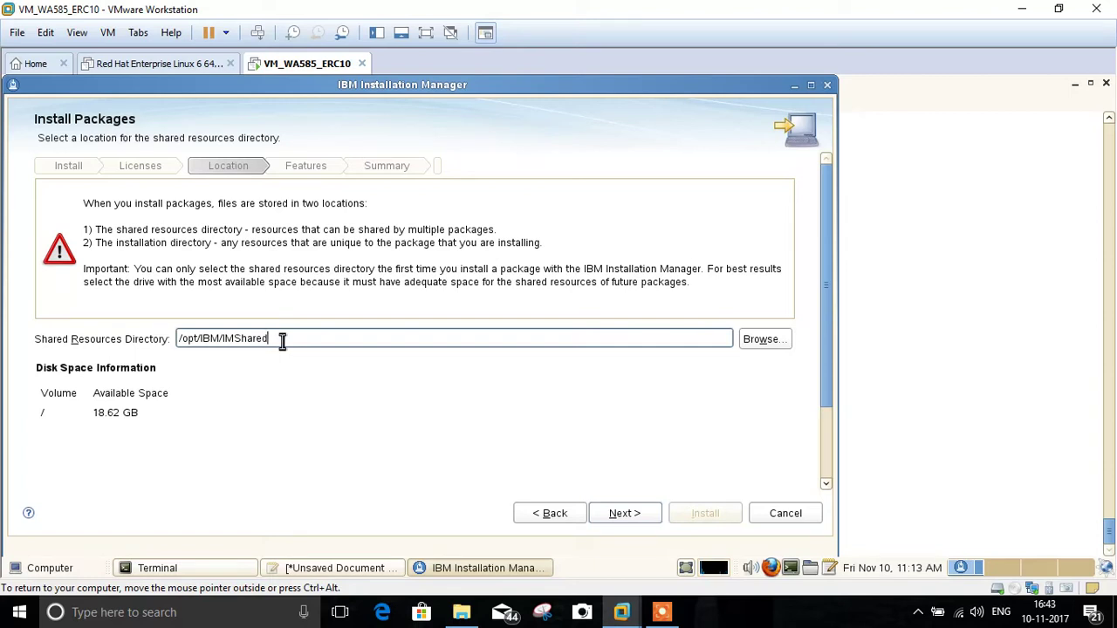
click(624, 515)
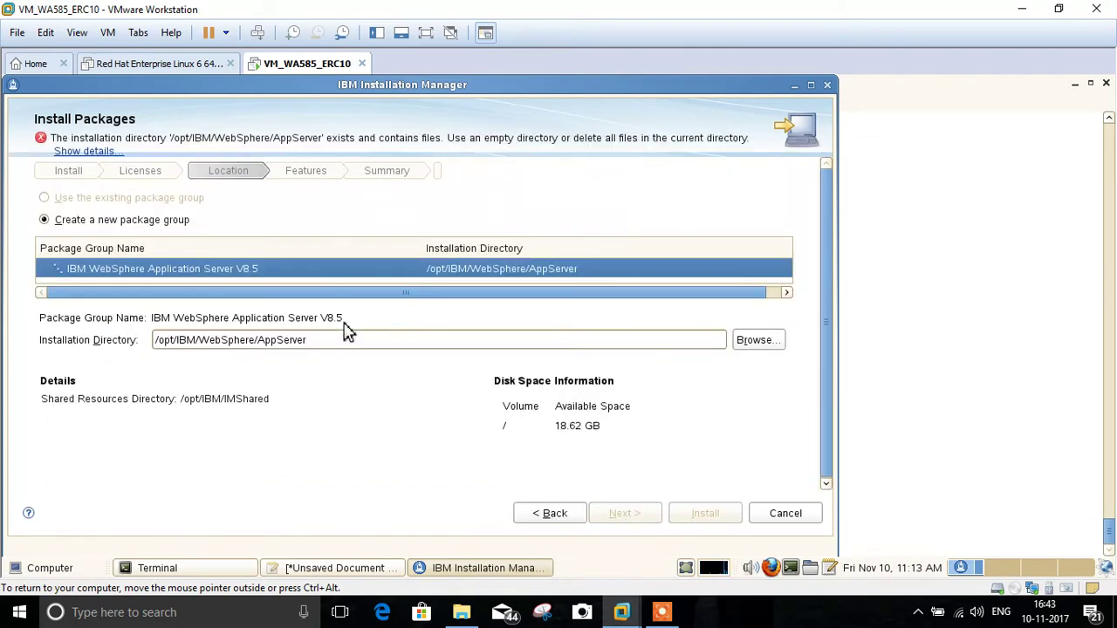
- Set the installation directory to /opt/IBM/WebSphere/AppServer/rht and continue with only the English translation and the default features
click(321, 346)
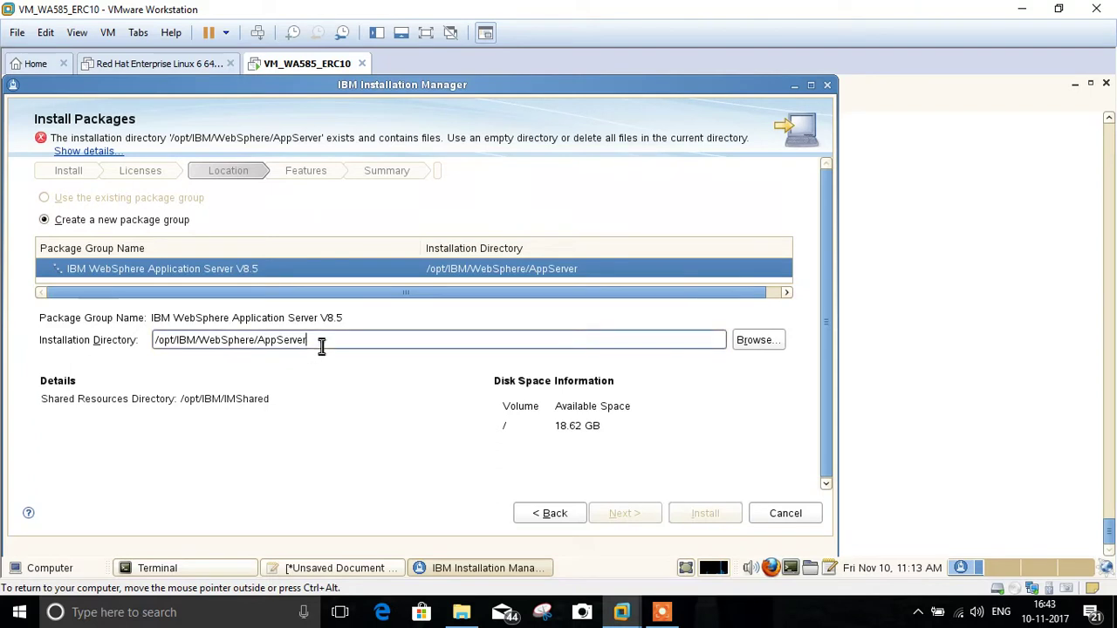
text(/rht)
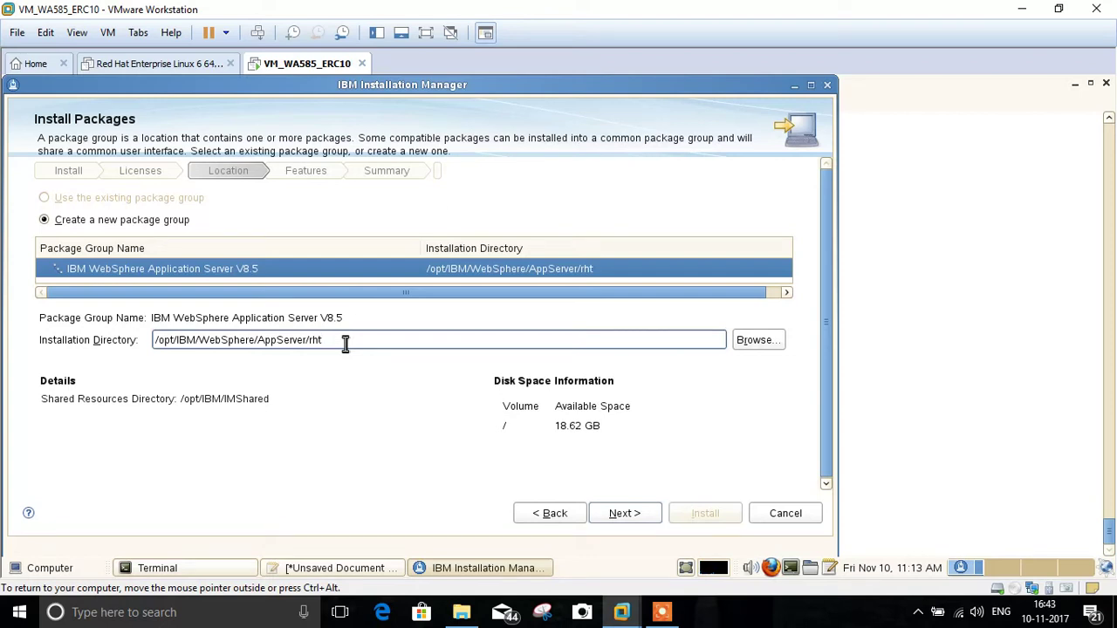
click(630, 515)
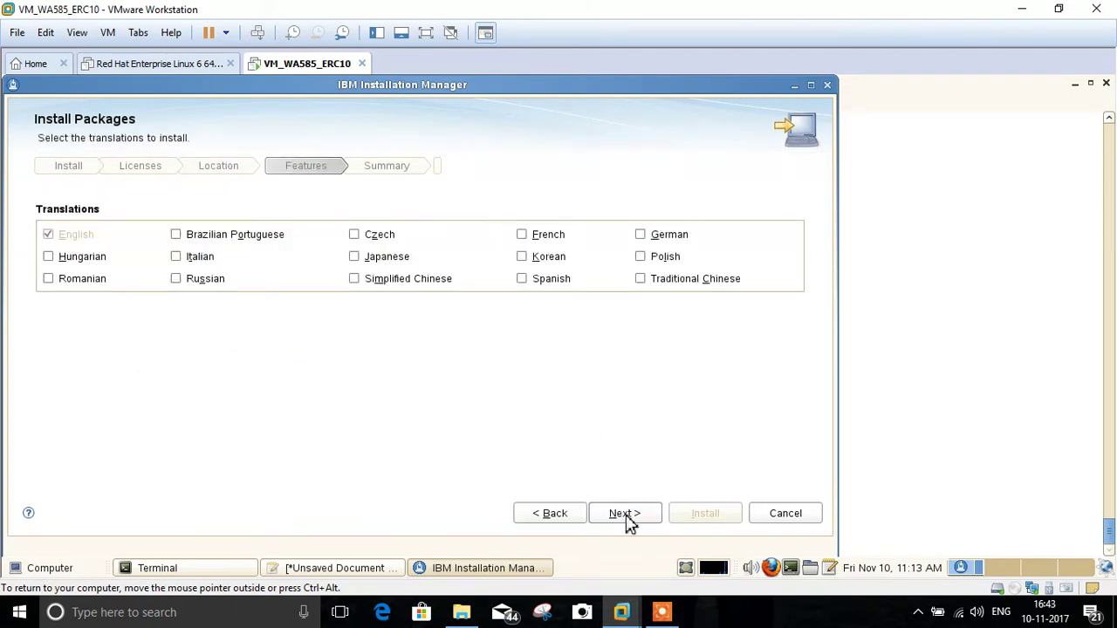
click(635, 515)
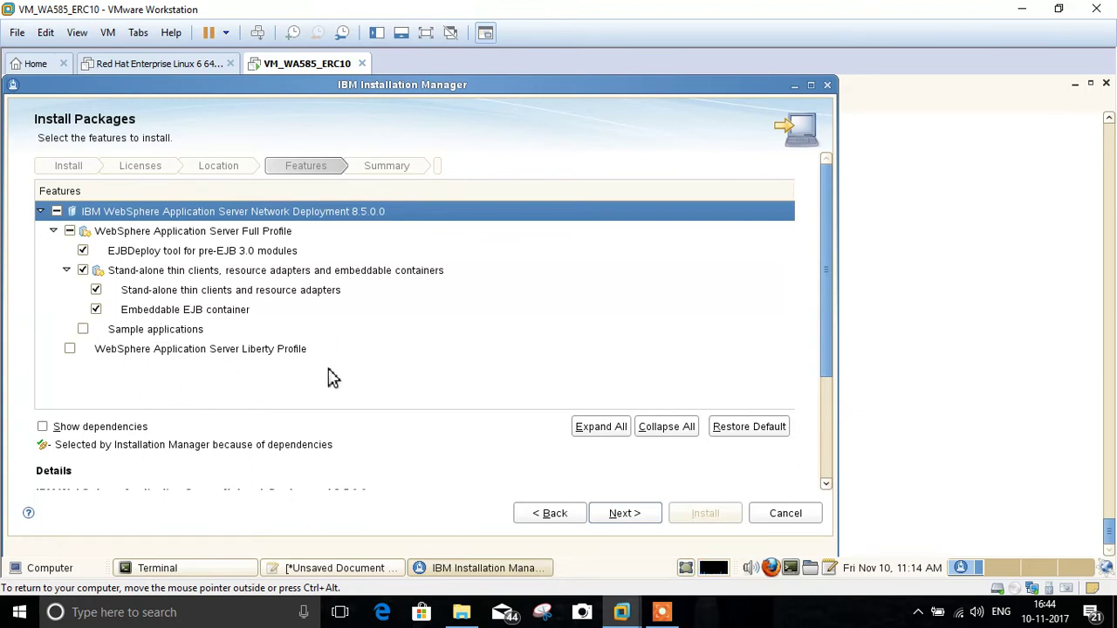
click(622, 517)
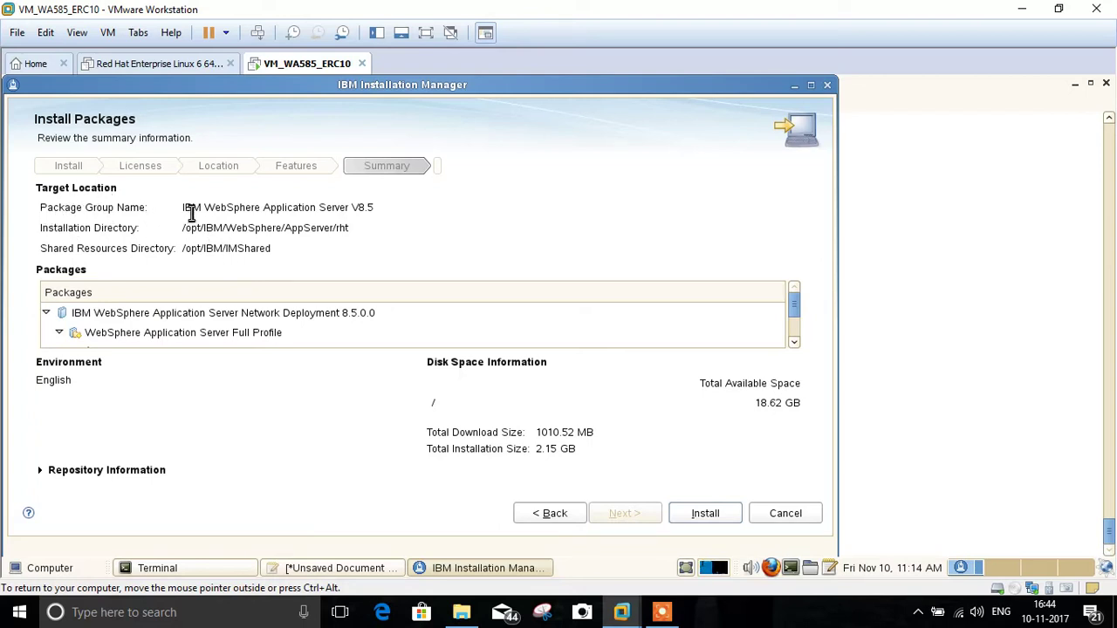
- Review the package group name, installation directory and shared resources directory in the summary, and start the installation
drag(186, 212, 377, 210)
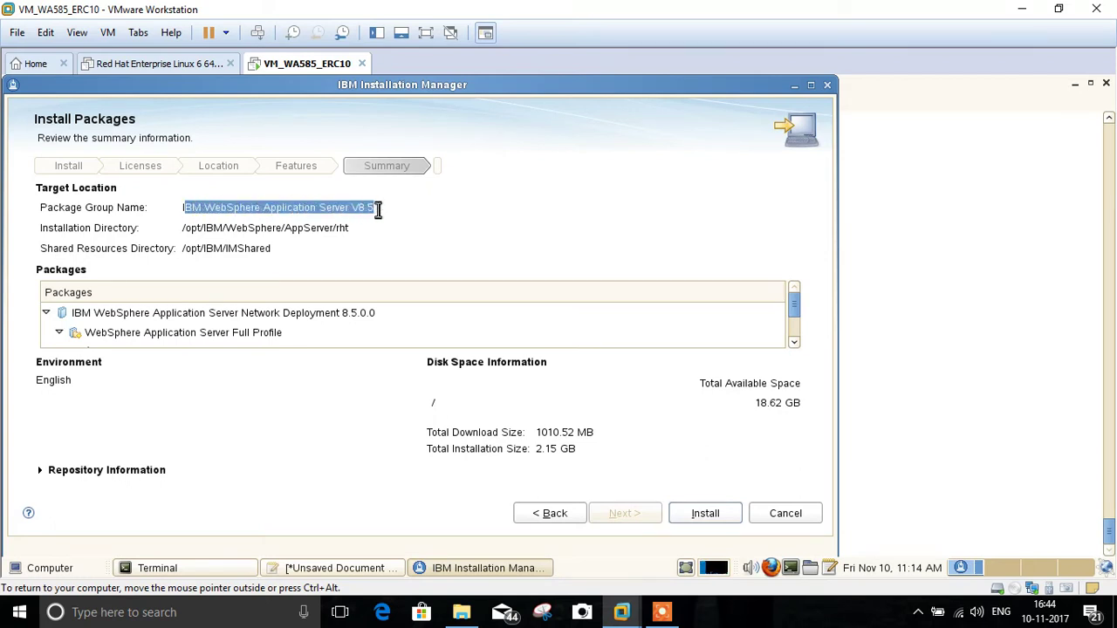
click(394, 210)
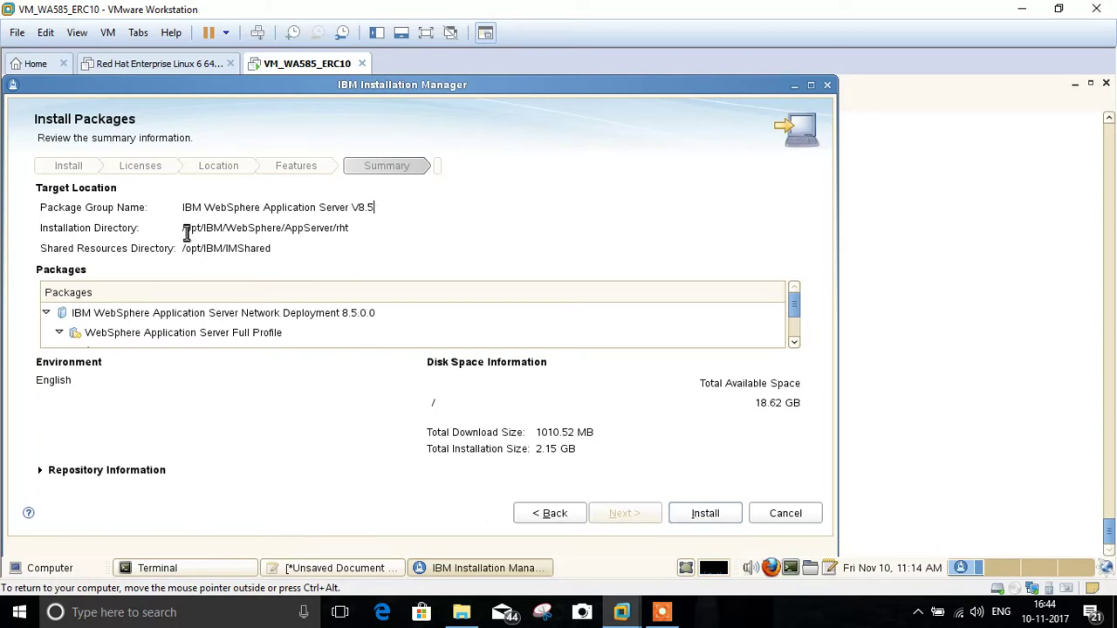
drag(186, 230, 350, 229)
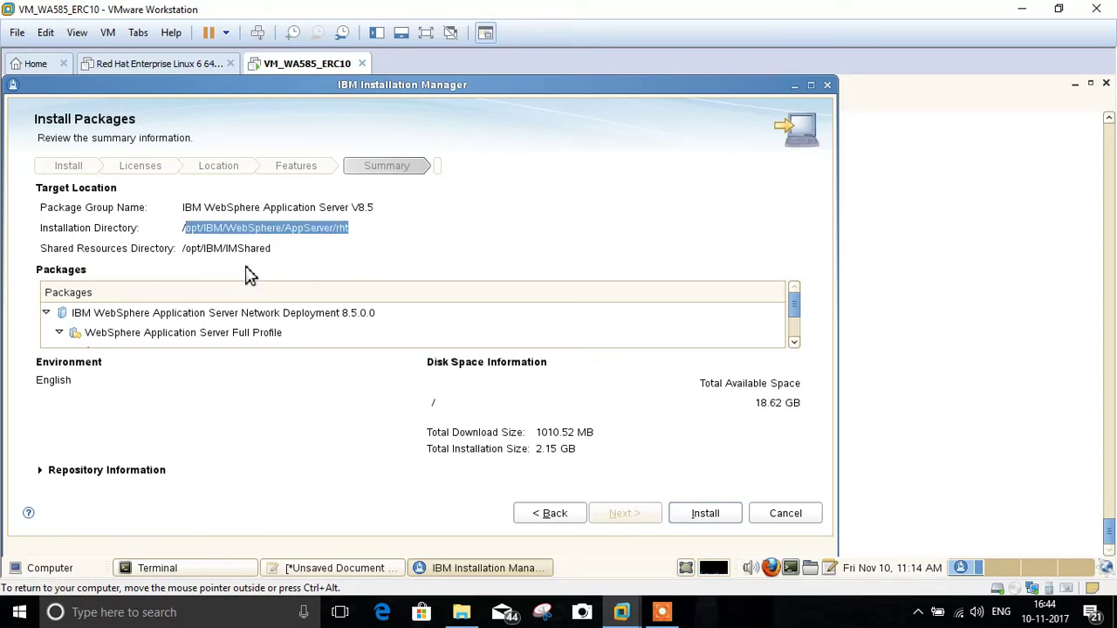
double_click(192, 252)
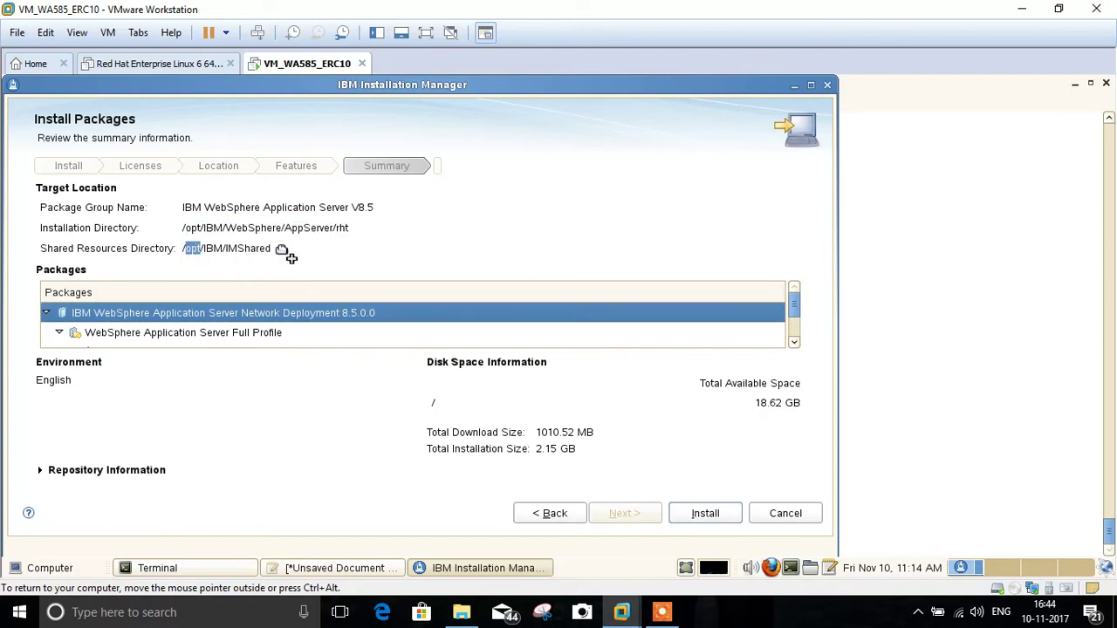
click(285, 250)
click(706, 515)
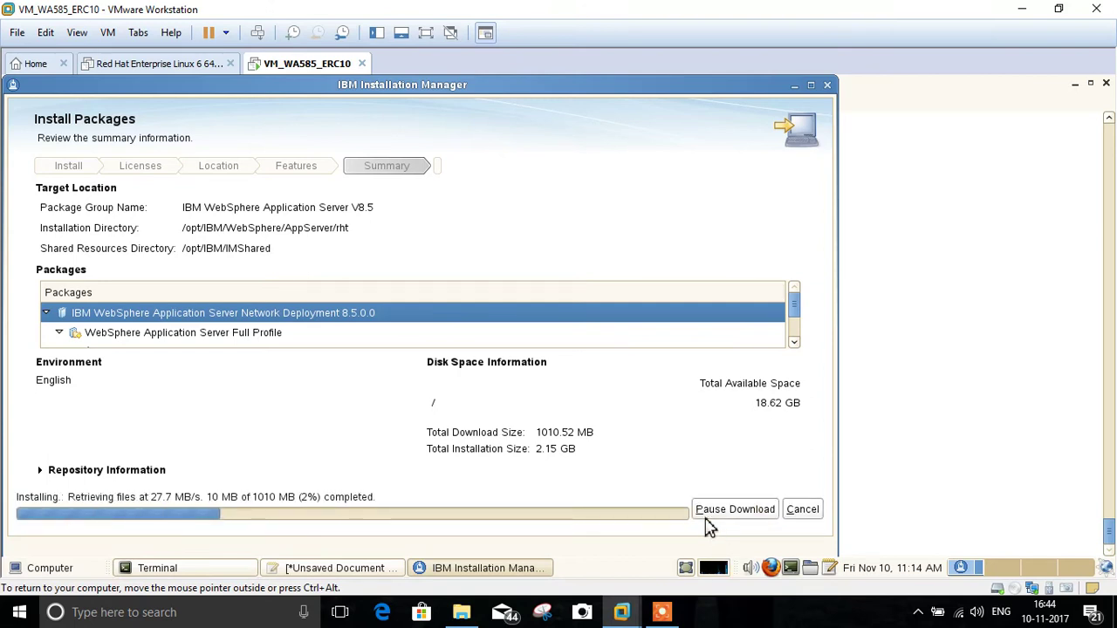
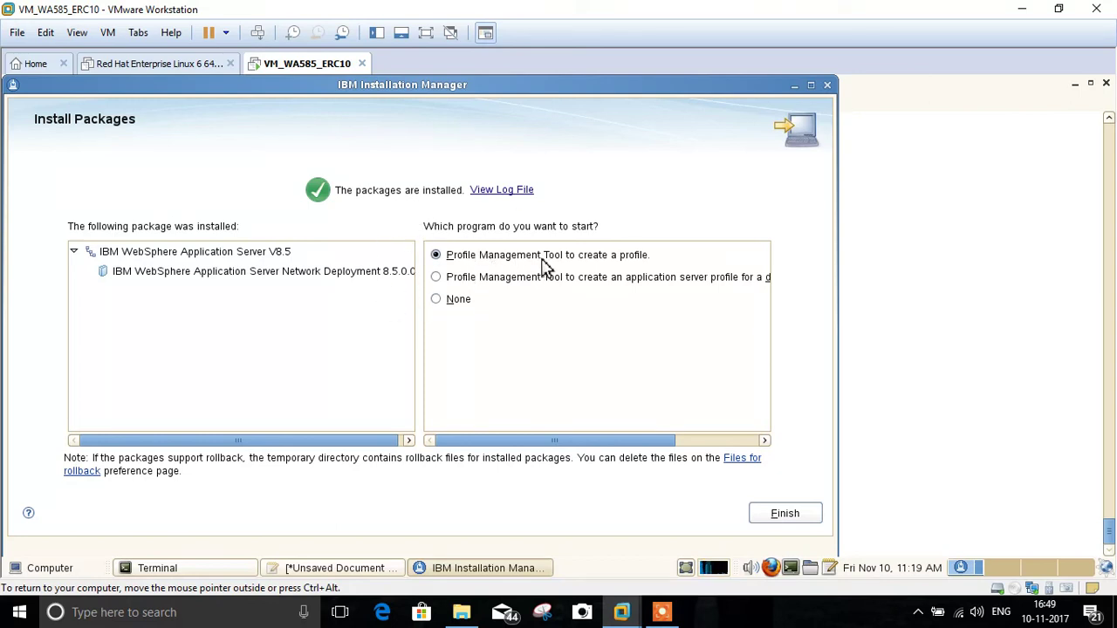
- Finish the installation with None as the program to start, and minimize the Installation Manager window
click(441, 306)
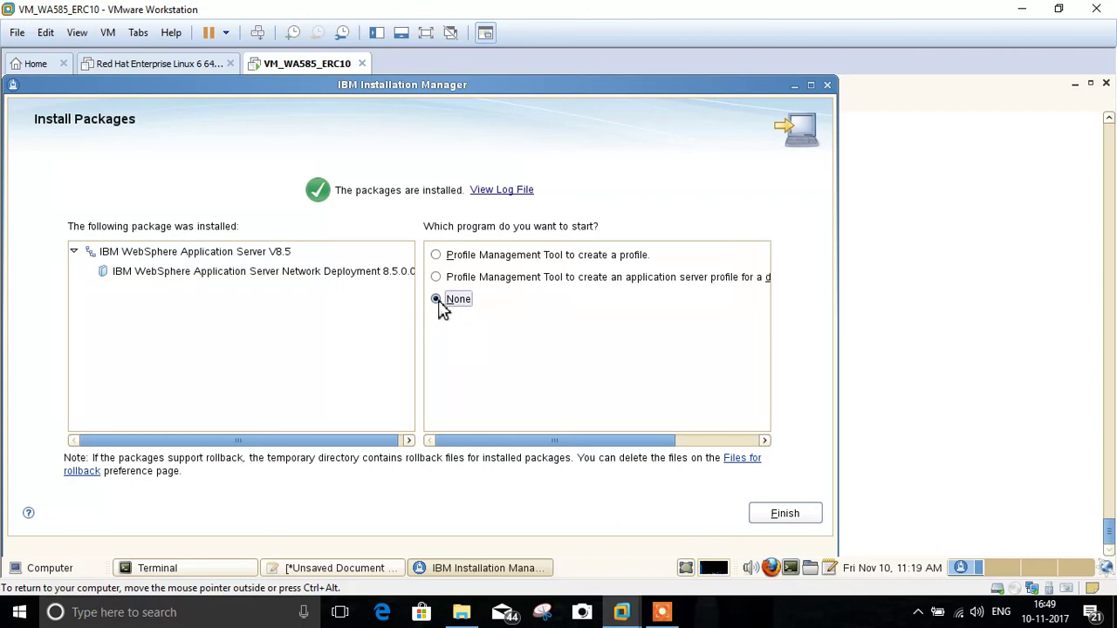
click(781, 515)
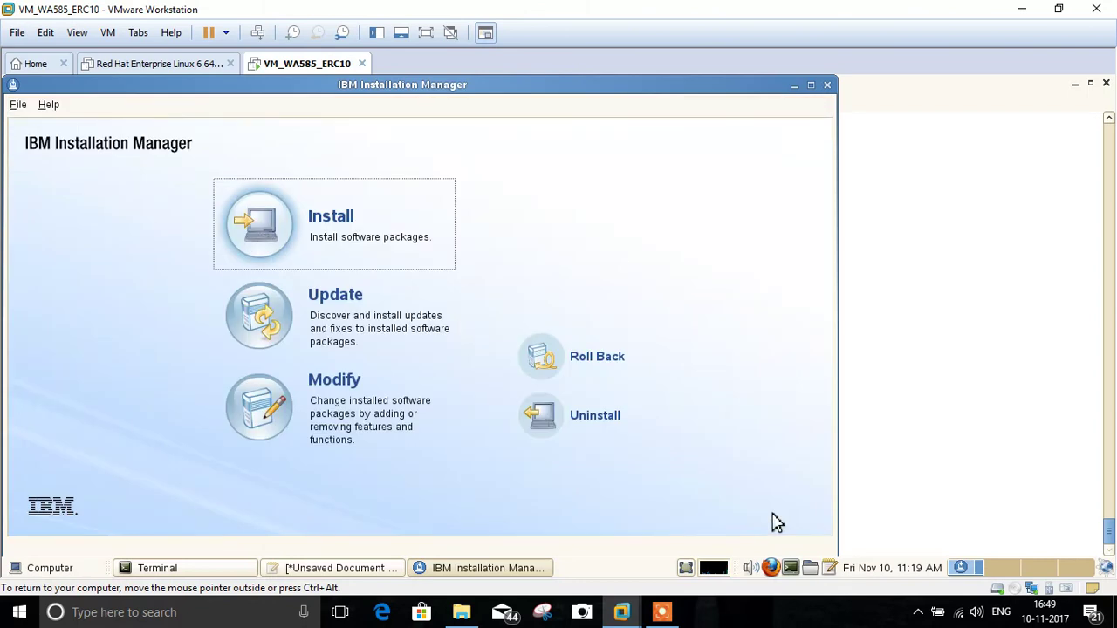
click(793, 86)
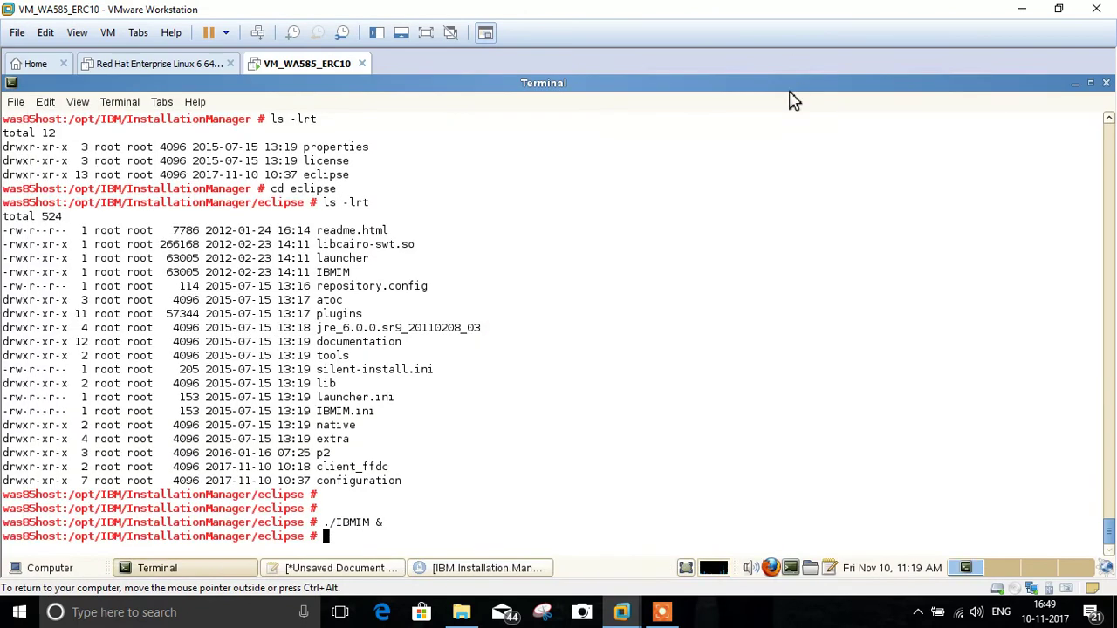
- Print the working directory, move up two levels to /opt/IBM and list its contents with ls -lrt
text(pwd)
key(Return)
text(cd ../..)
key(Return)
text(ls -lrt)
key(Return)
- Change into the WebSphere directory under /opt/IBM and list its contents with ls -lrt
text(cd )
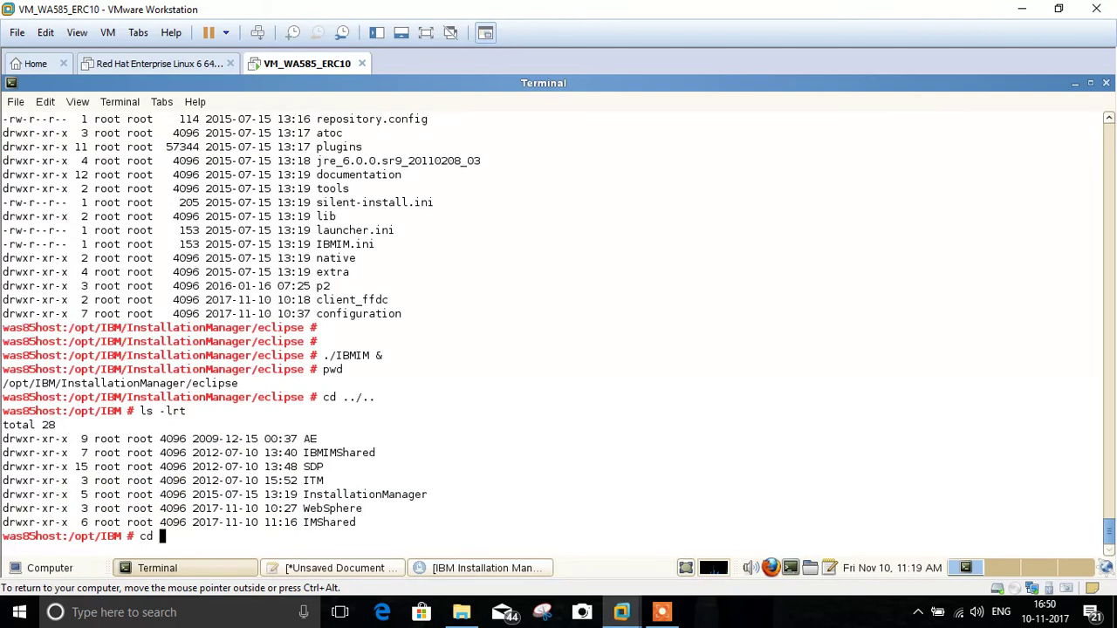
text(WebSpe)
key(BackSpace)
text(here)
key(Return)
text(ls -)
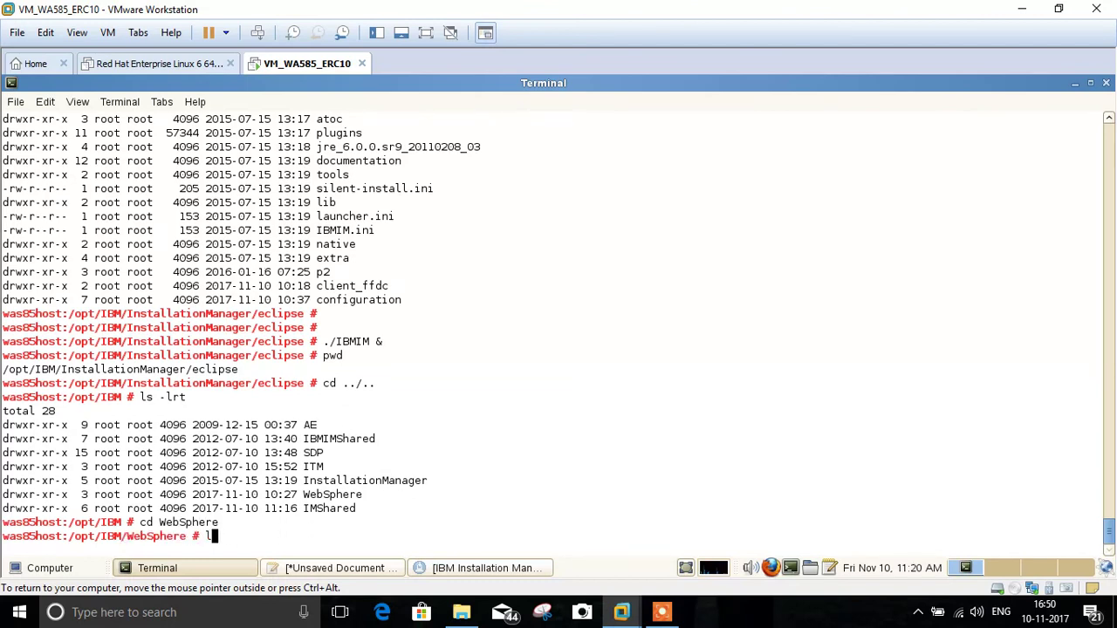
text(lrt)
key(Return)
- Change into AppServer with cd * and into its rht directory, listing each one's contents with ls -lrt
text(cd *)
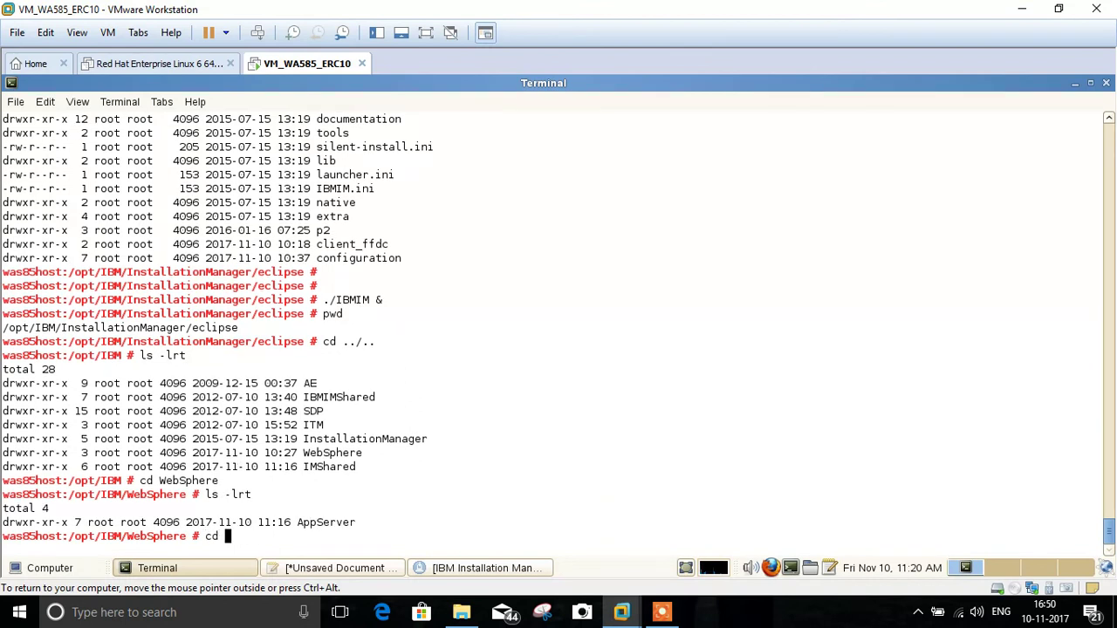
key(Return)
text(ls -lrt)
key(Return)
text(cd rht)
key(Return)
text(ls -lrt)
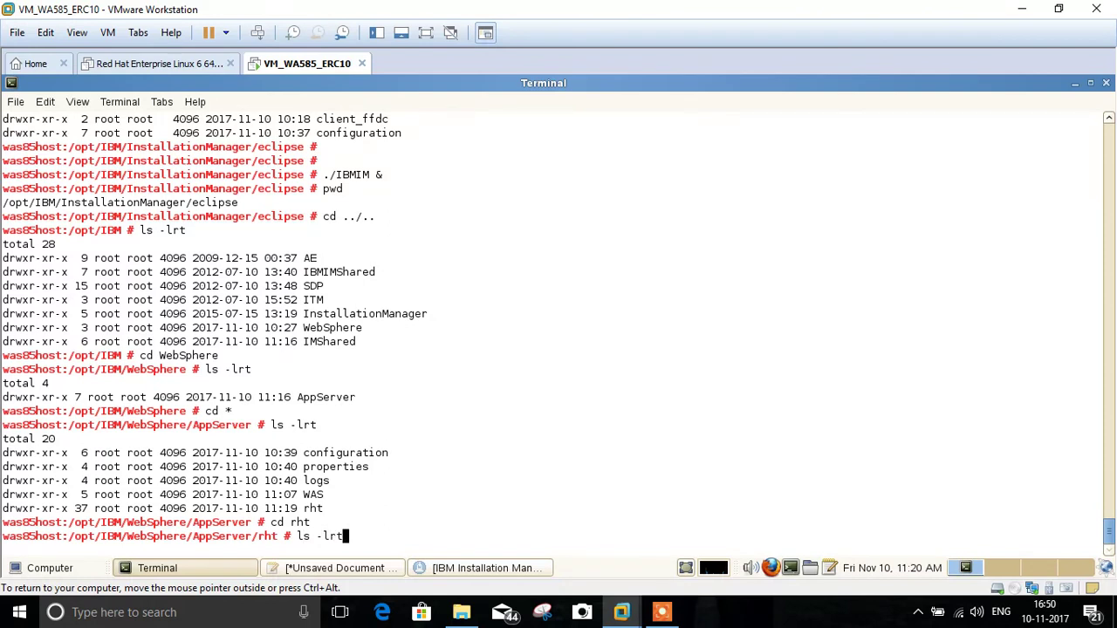
key(Return)
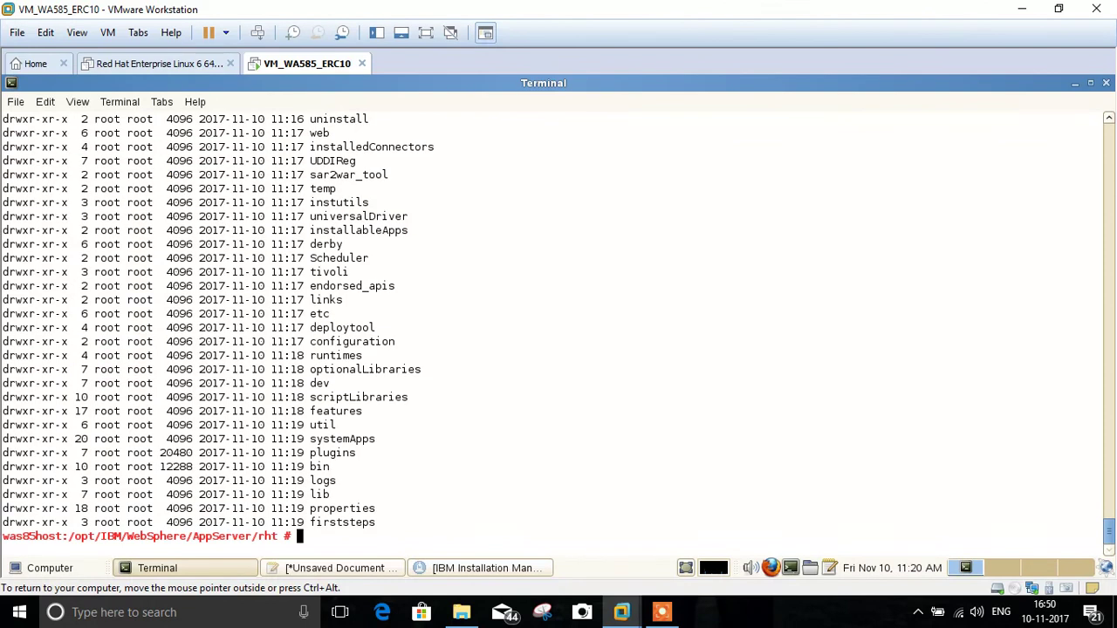
- Change into the logs directory and into its postinstall subdirectory with cd *, listing each one's contents with ls -lrt
text(cd logs)
key(Return)
text(ls -lrt)
key(Return)
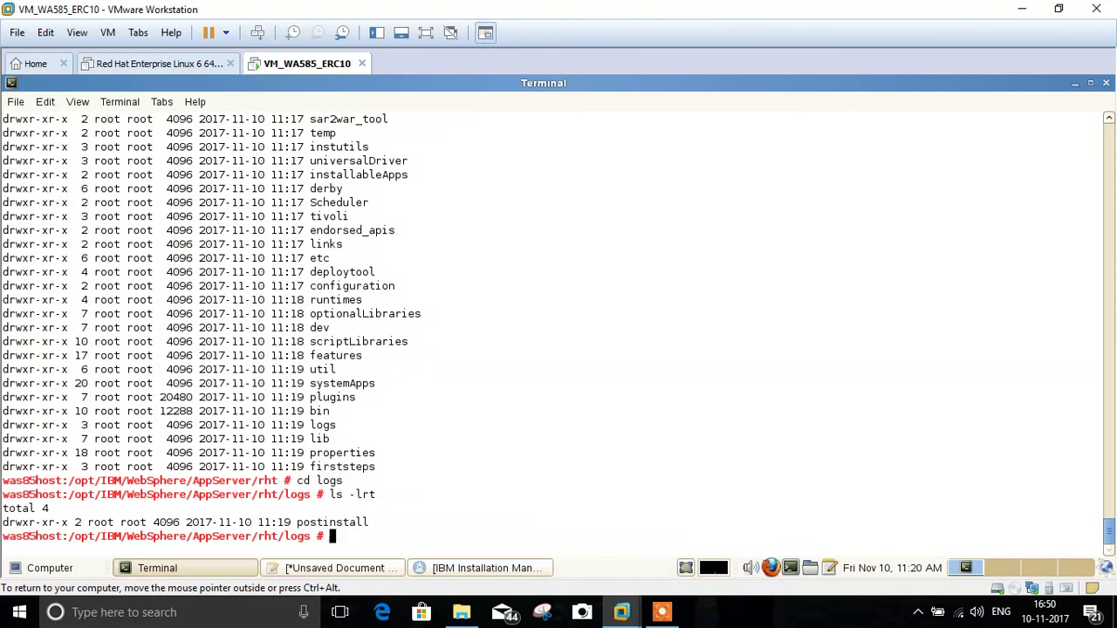
text(cd *)
key(Return)
text(ls)
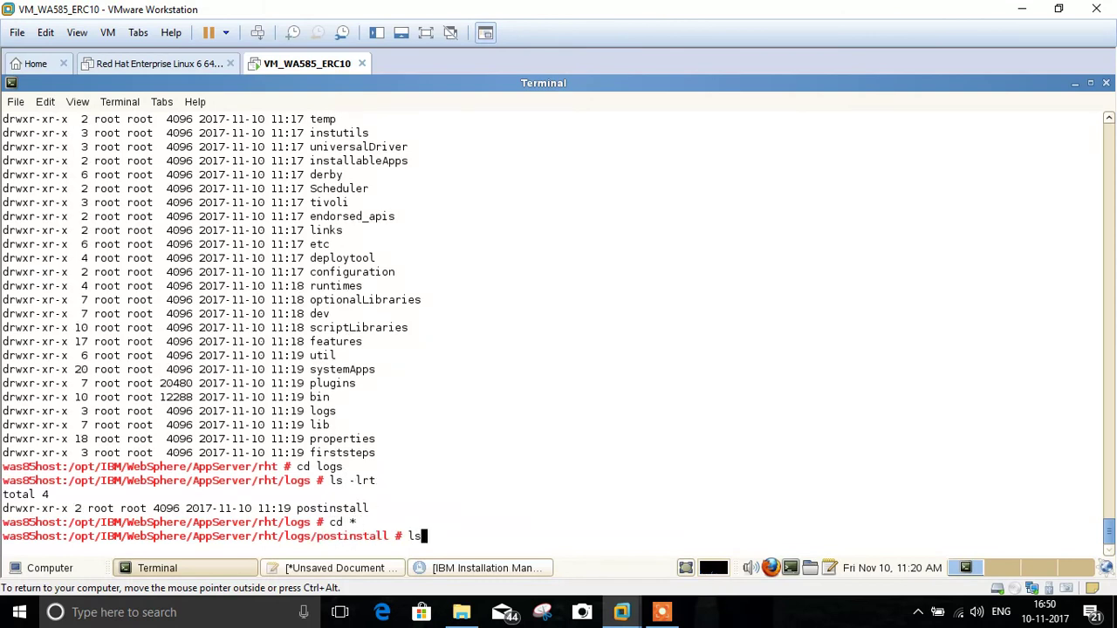
text( -lrt)
key(Return)
- Display postinstall.log with cat and highlight the INSTCONFSUCCESS status in the last record, and clear the highlight
text(cat )
text(postin)
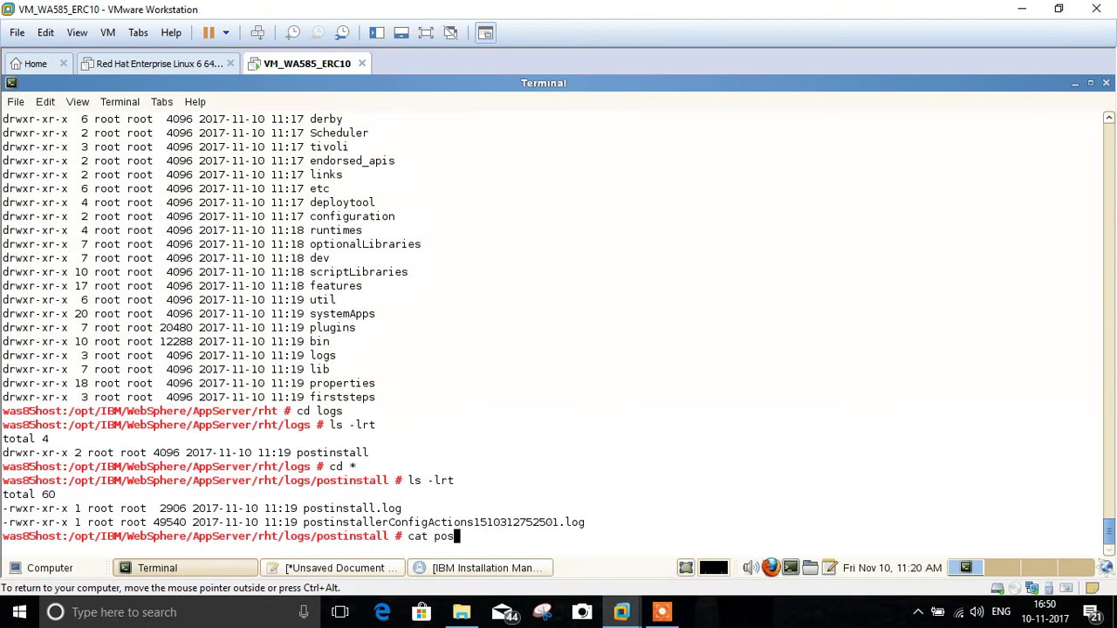
text(stall.log)
key(Return)
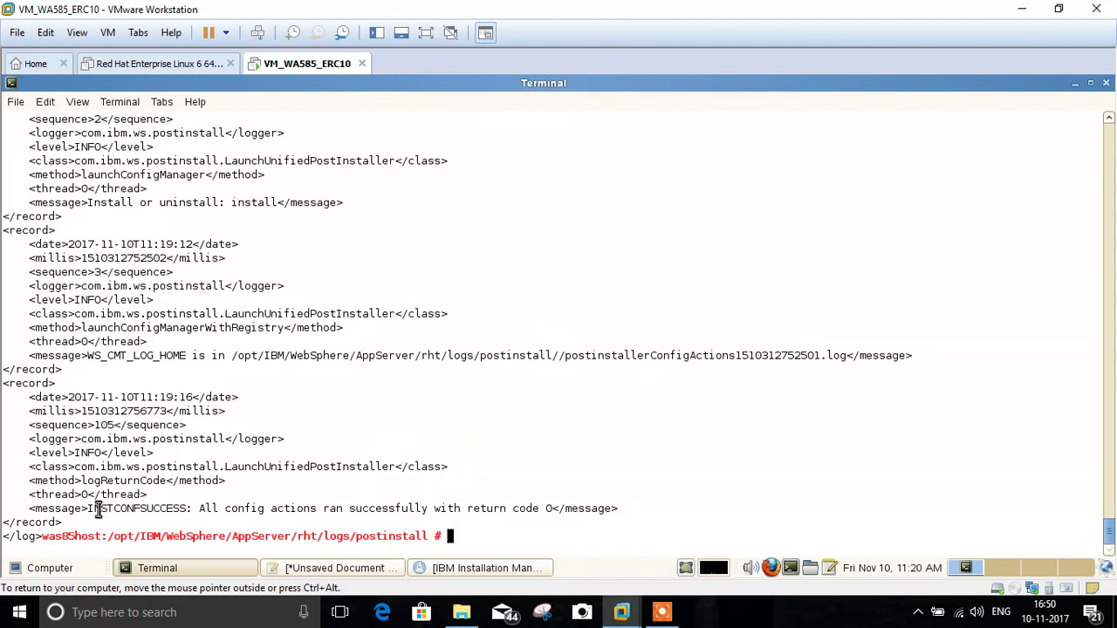
drag(89, 509, 187, 508)
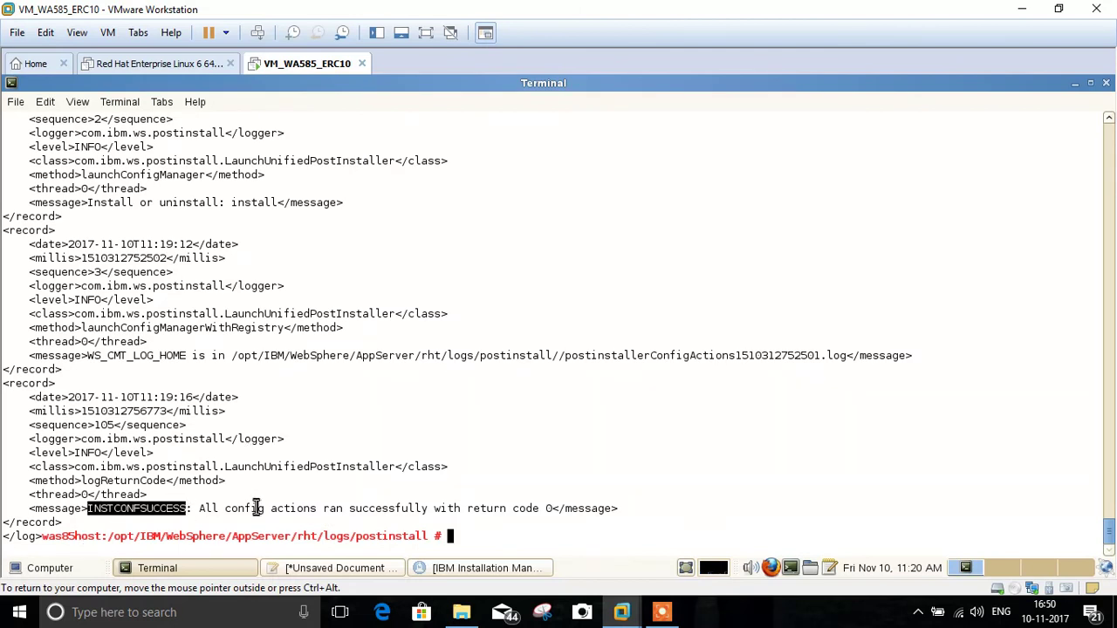
click(471, 536)
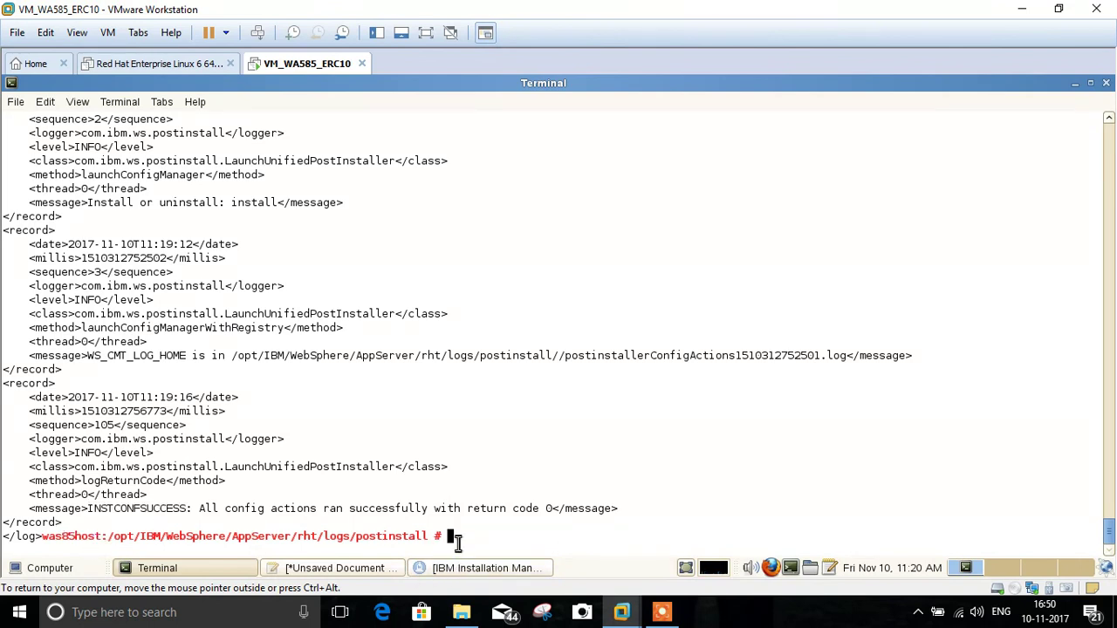
- Print the working directory with pwd and add a few empty prompt lines
text(pwd)
key(Return)
key(Return)
key(Return)
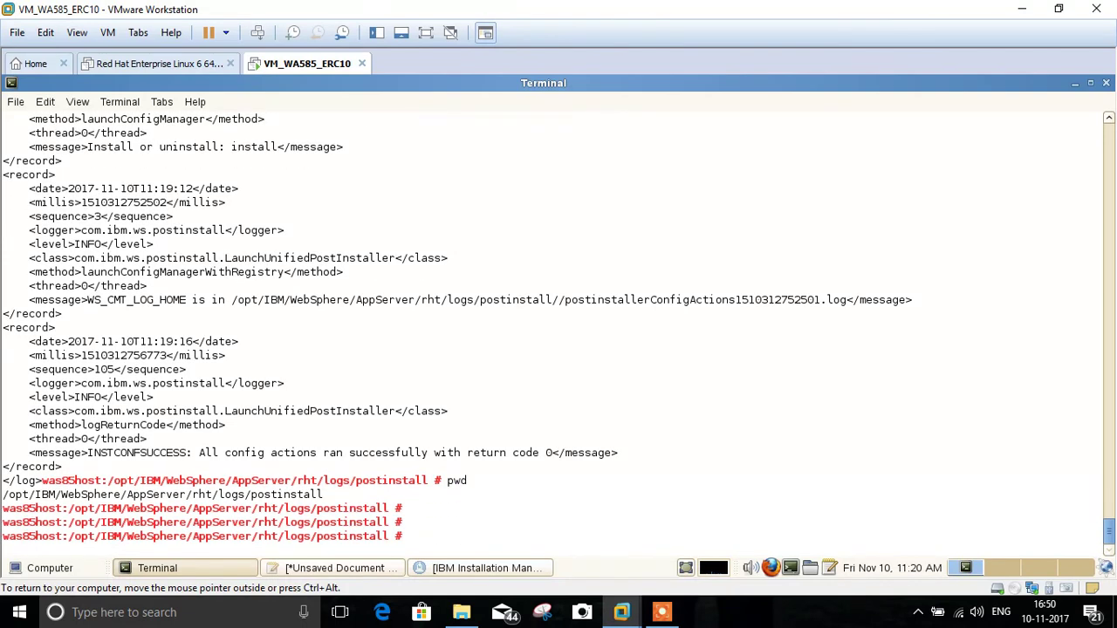